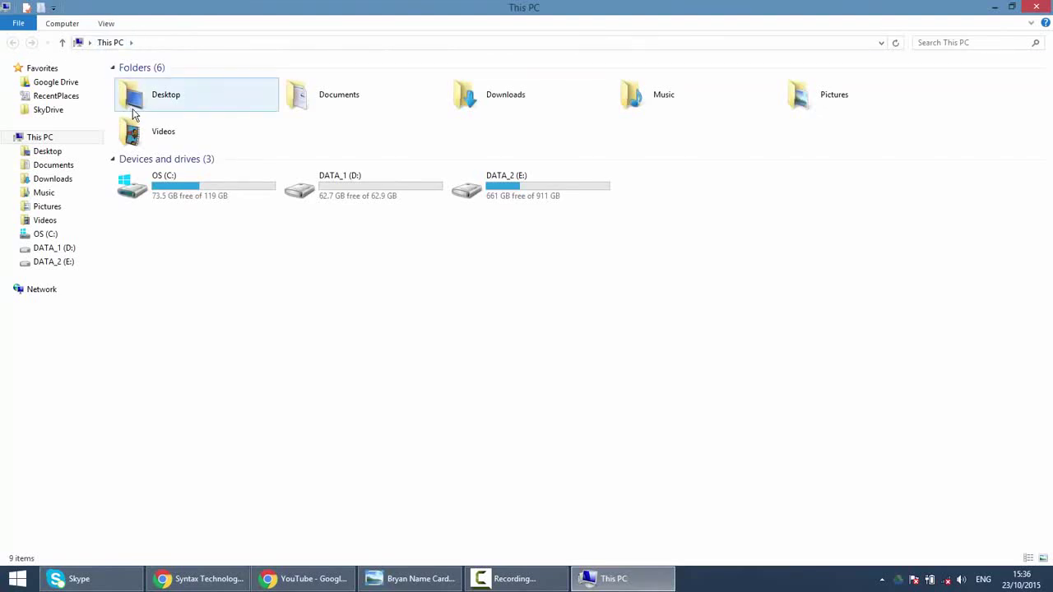
Step: Create a new folder named SQL BACKUP on the C: drive, then minimise File Explorer
double_click(170, 187)
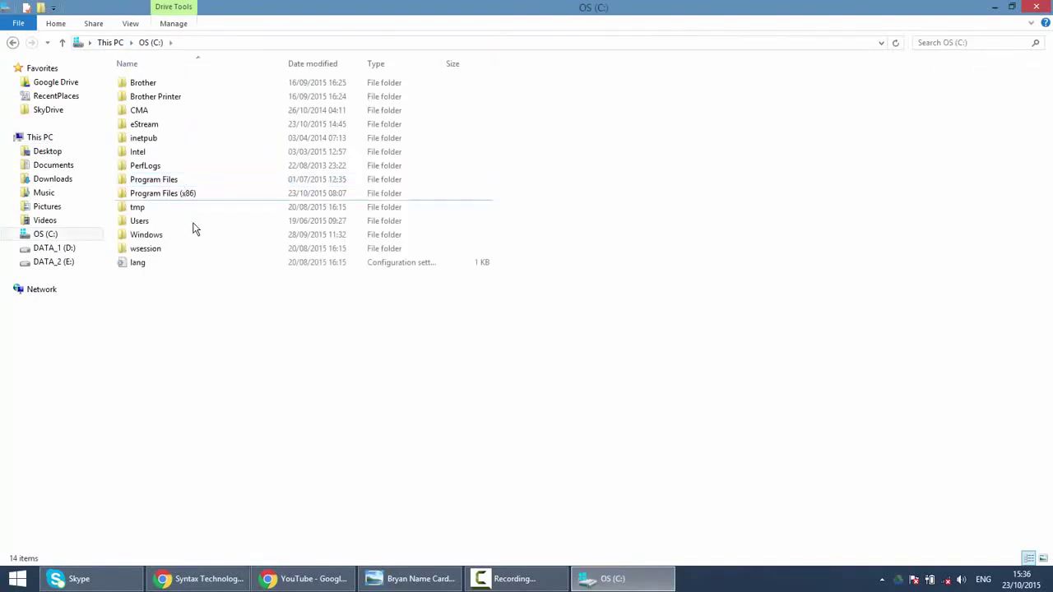
right_click(288, 358)
mouse_move(351, 369)
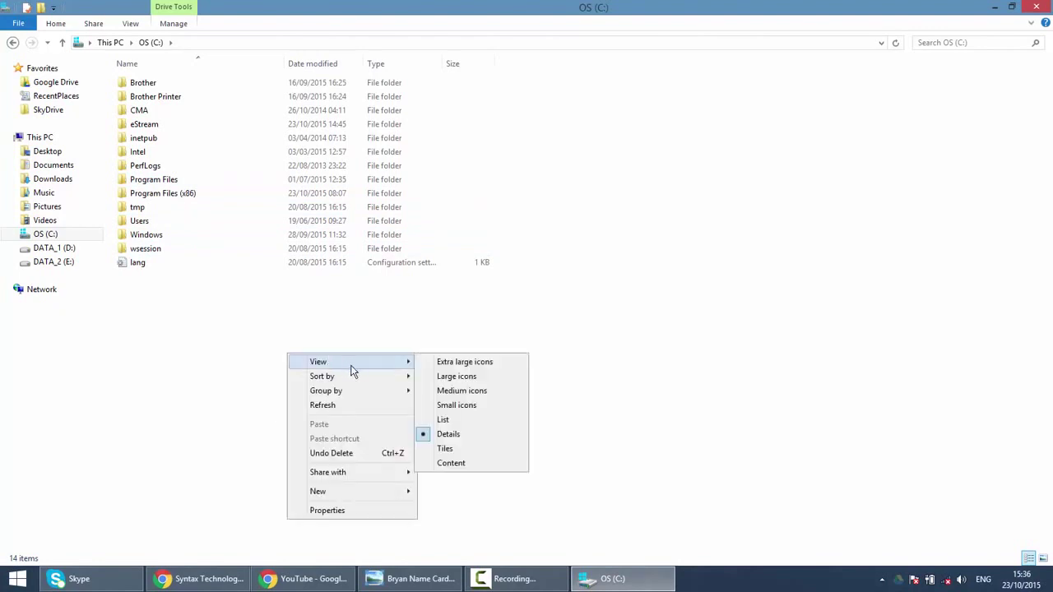
mouse_move(395, 491)
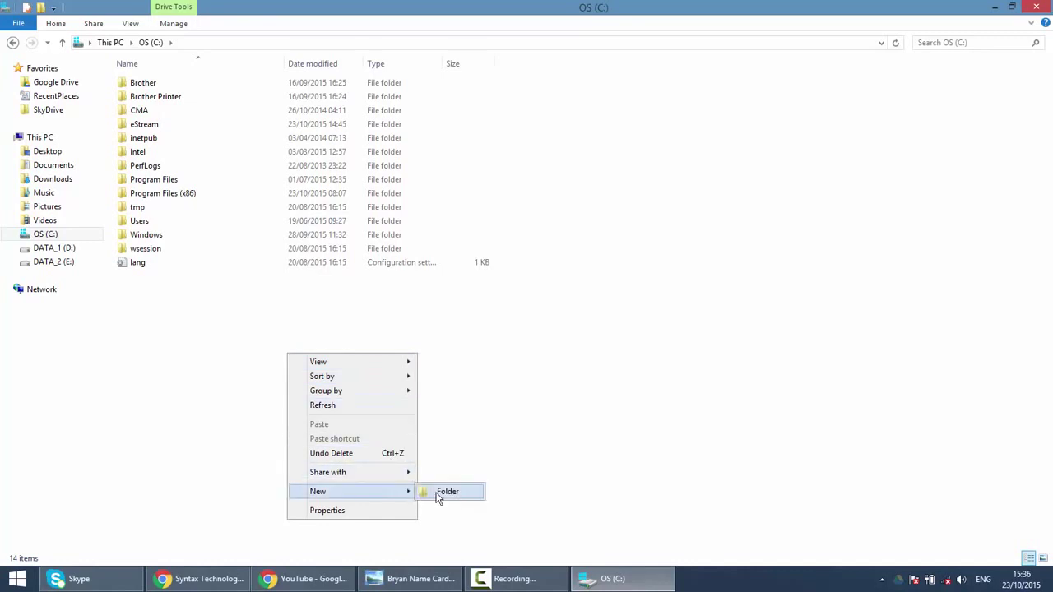
click(437, 491)
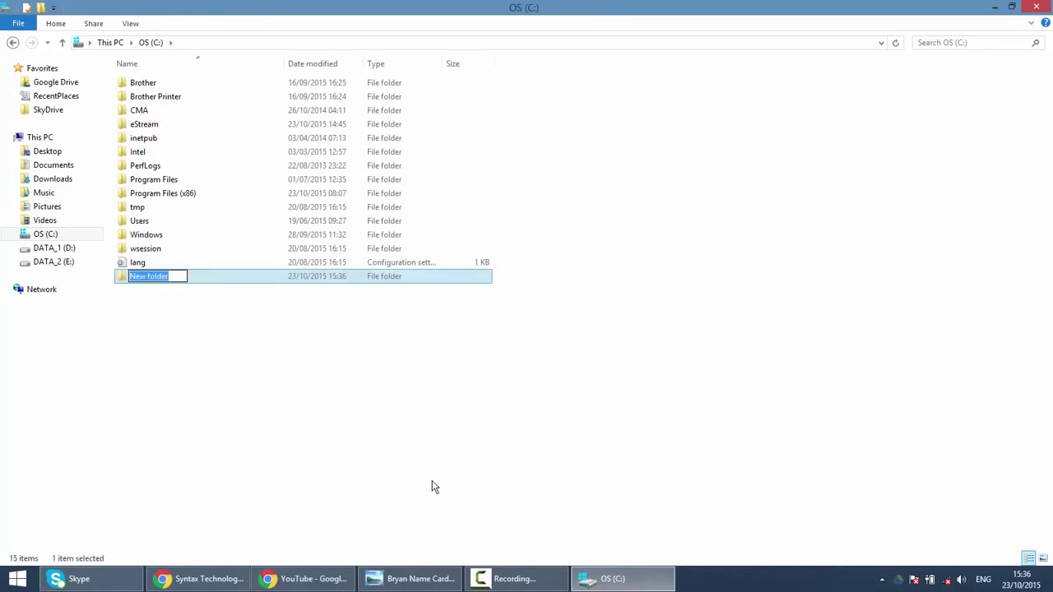
text(SQL BACKUP)
click(434, 487)
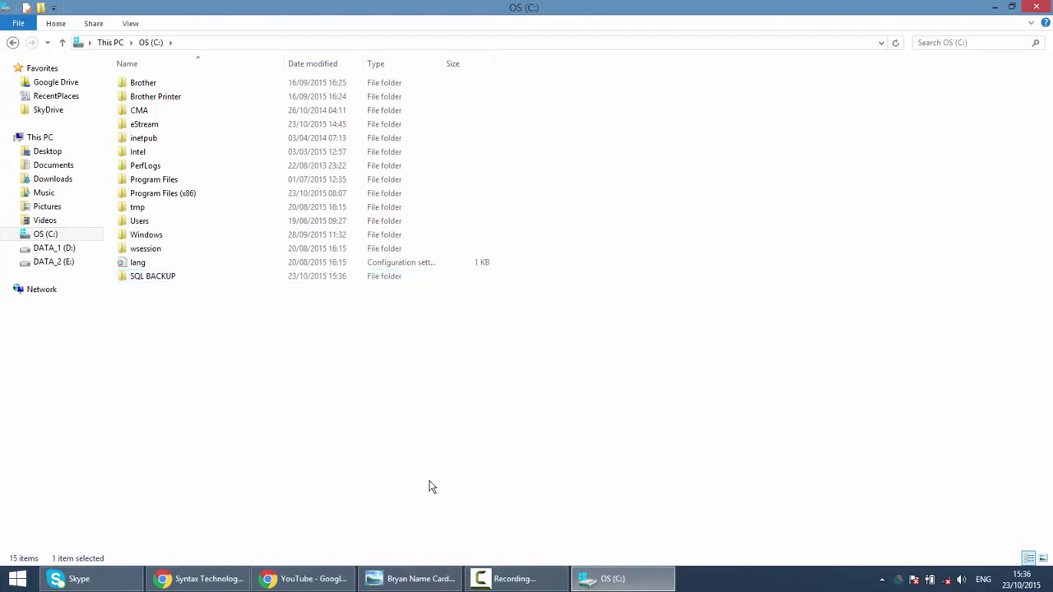
click(992, 8)
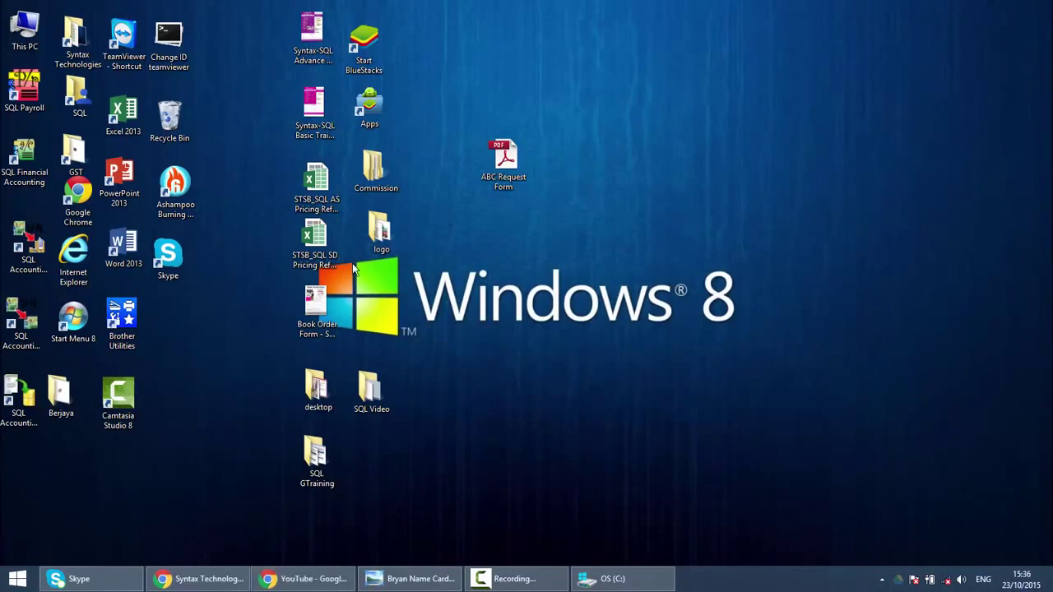
Step: Launch SQL Financial Accounting and log in to ABC SDN BHD 2015 with the admin password
double_click(15, 179)
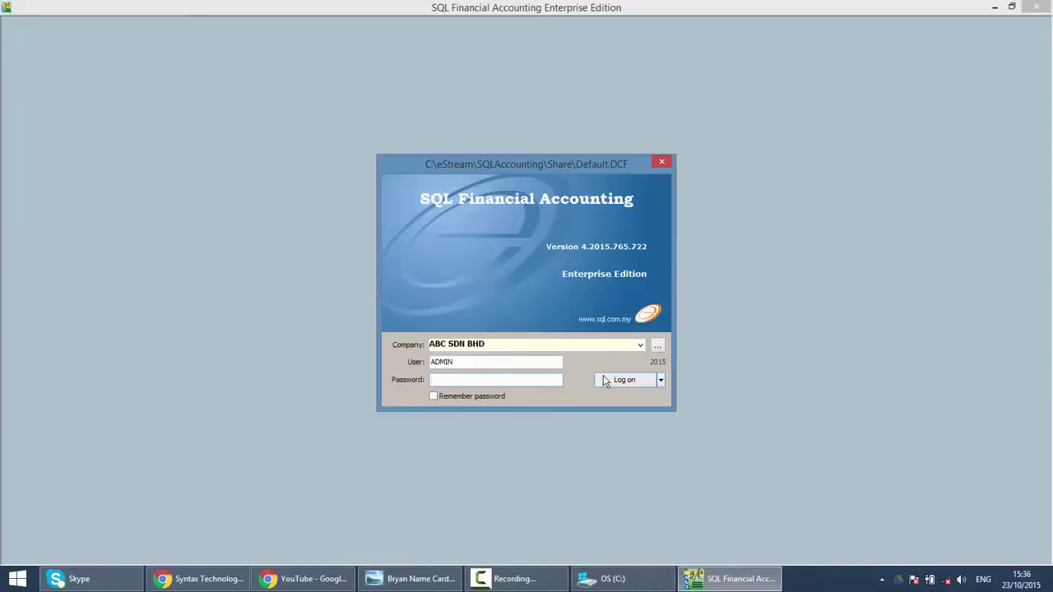
text(ADMIN)
click(633, 380)
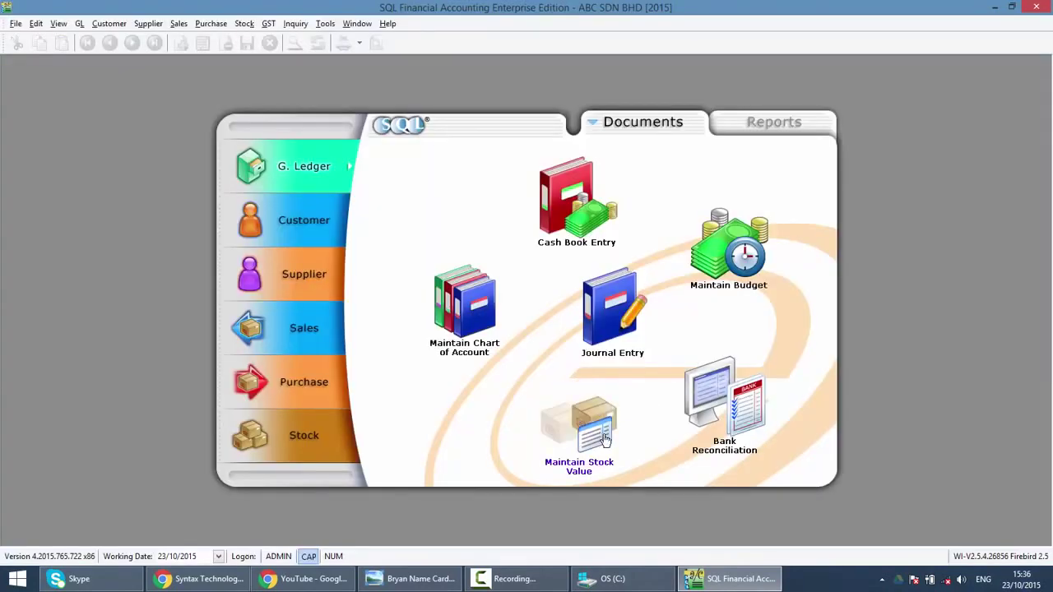
Step: Back up ABC.FDB to the C:\SQL BACKUP folder and close the completion message and log
click(16, 23)
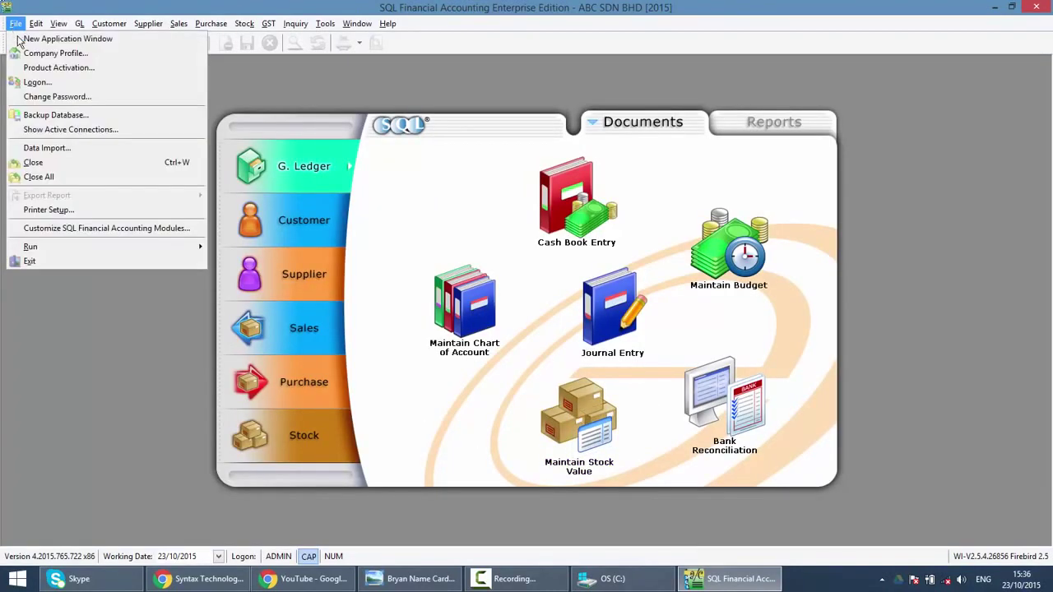
click(39, 115)
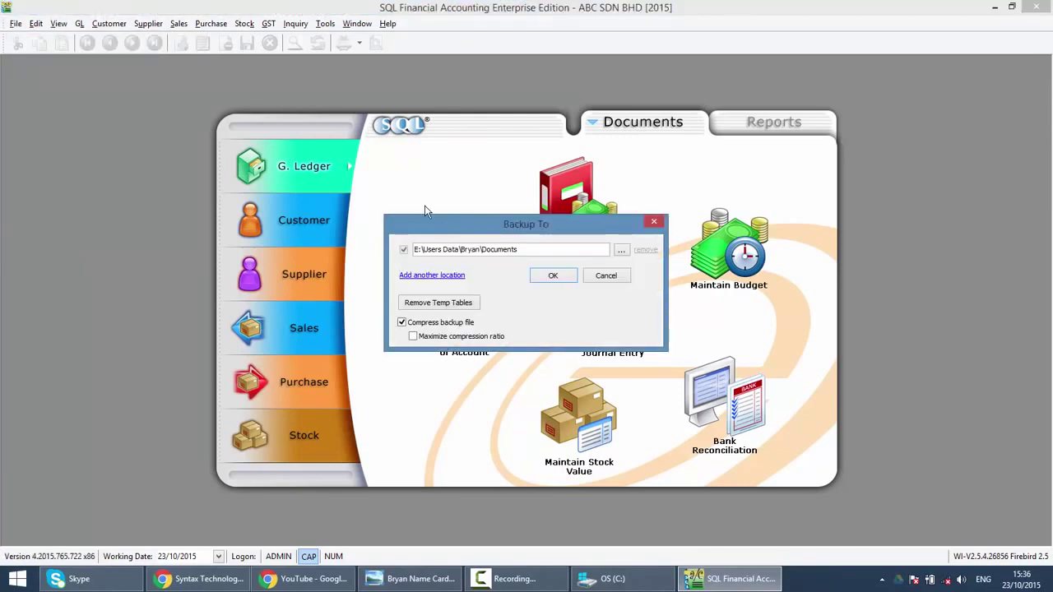
click(620, 250)
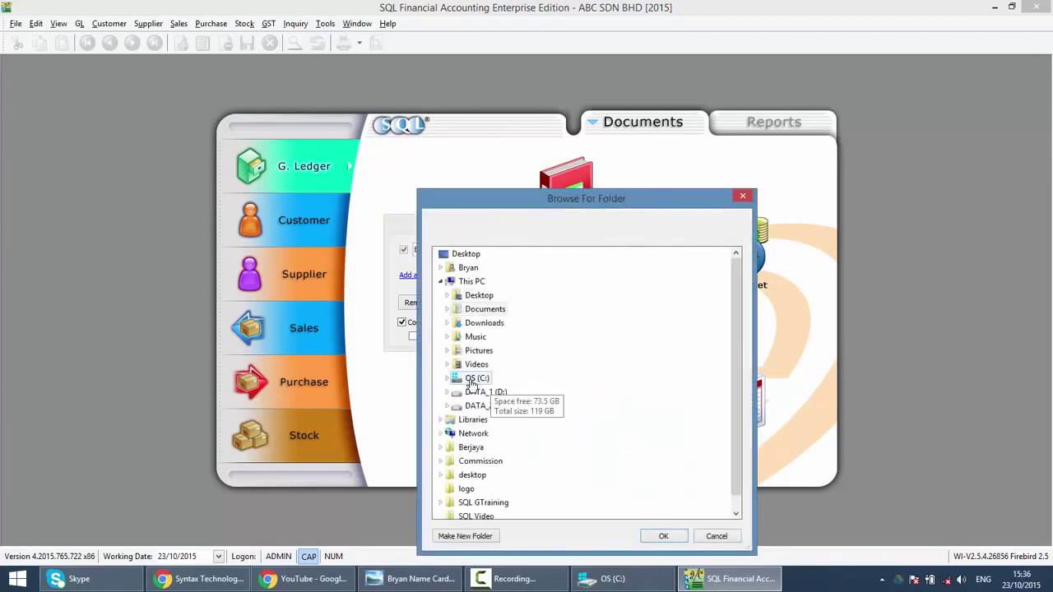
double_click(474, 378)
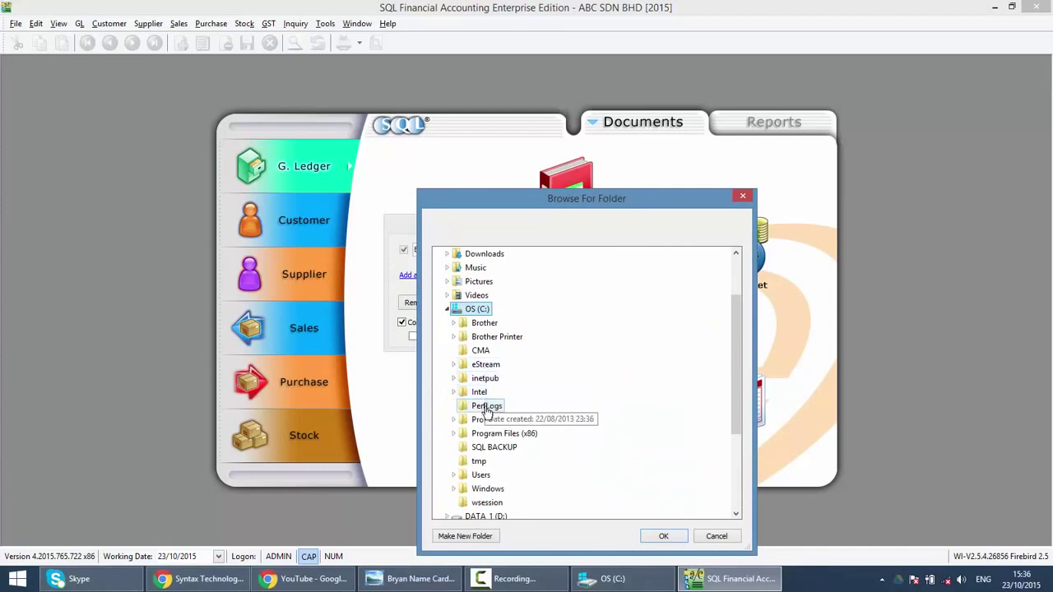
click(495, 450)
click(651, 537)
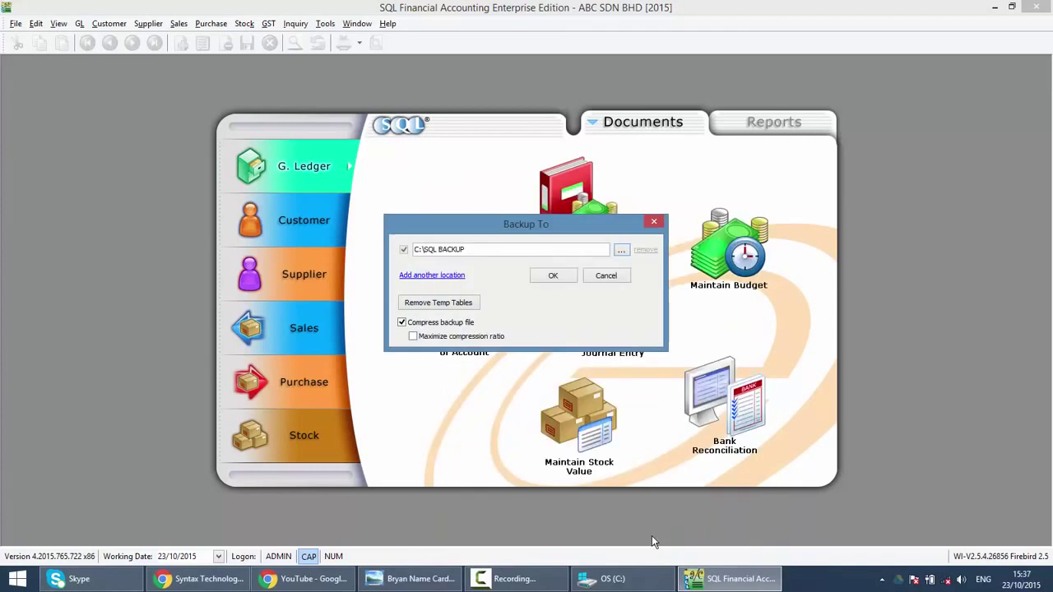
click(546, 276)
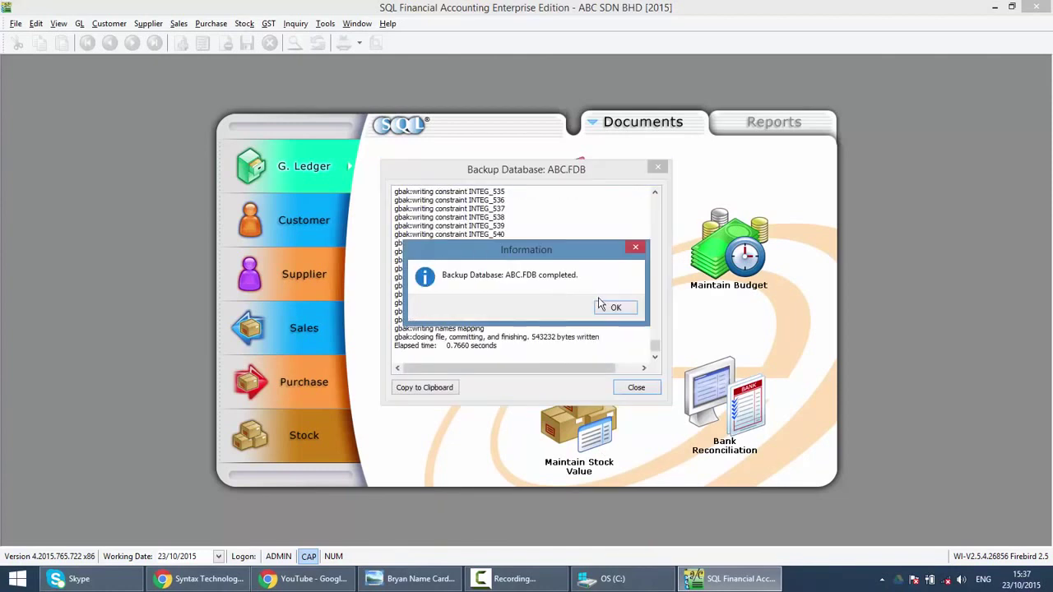
click(599, 306)
click(658, 168)
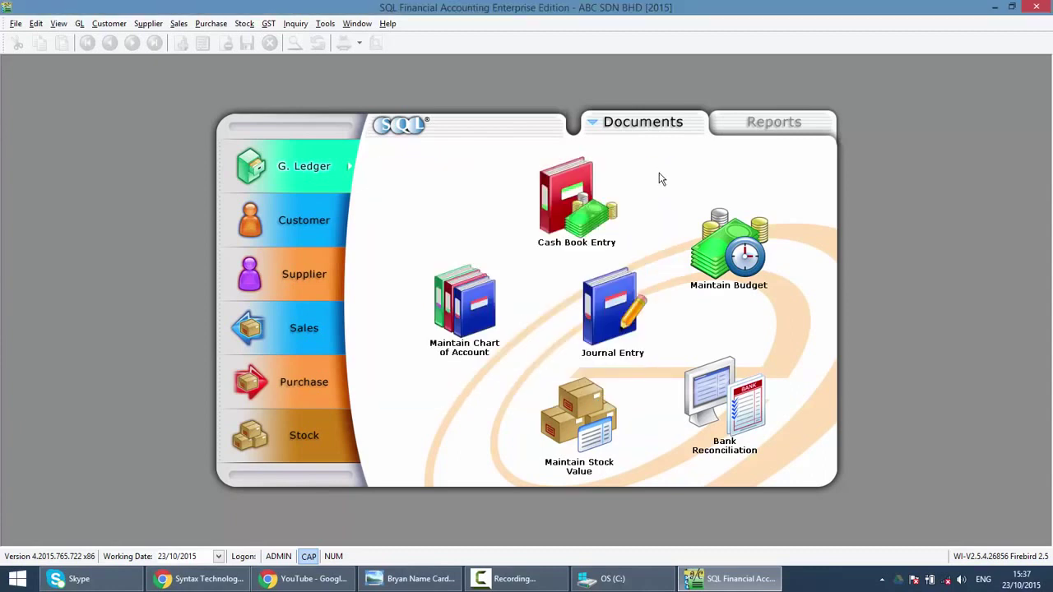
Step: Run the ABC.FDB backup to C:\SQL BACKUP a second time
click(10, 25)
click(47, 115)
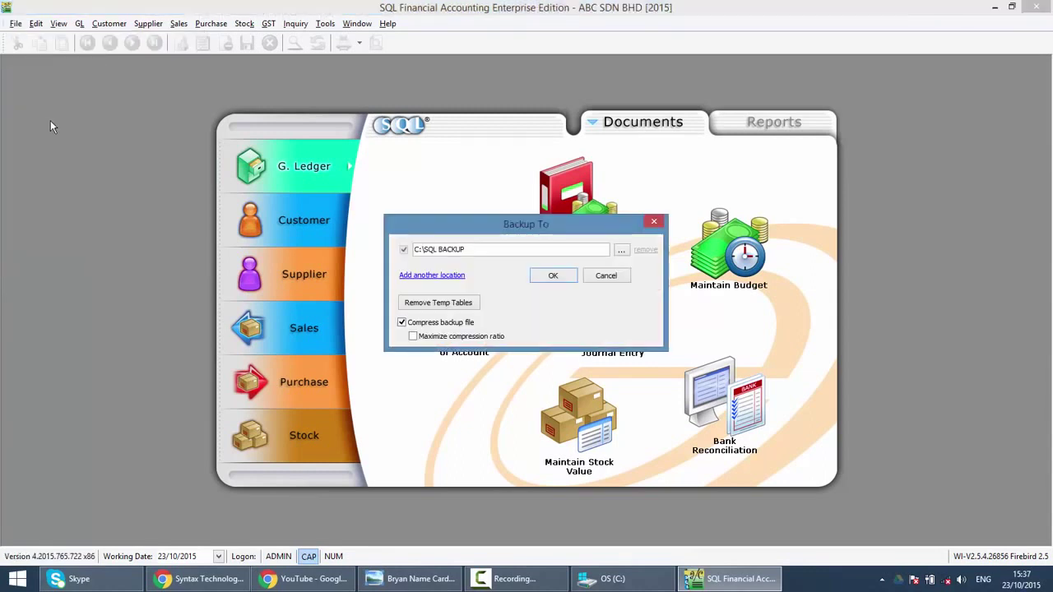
click(552, 275)
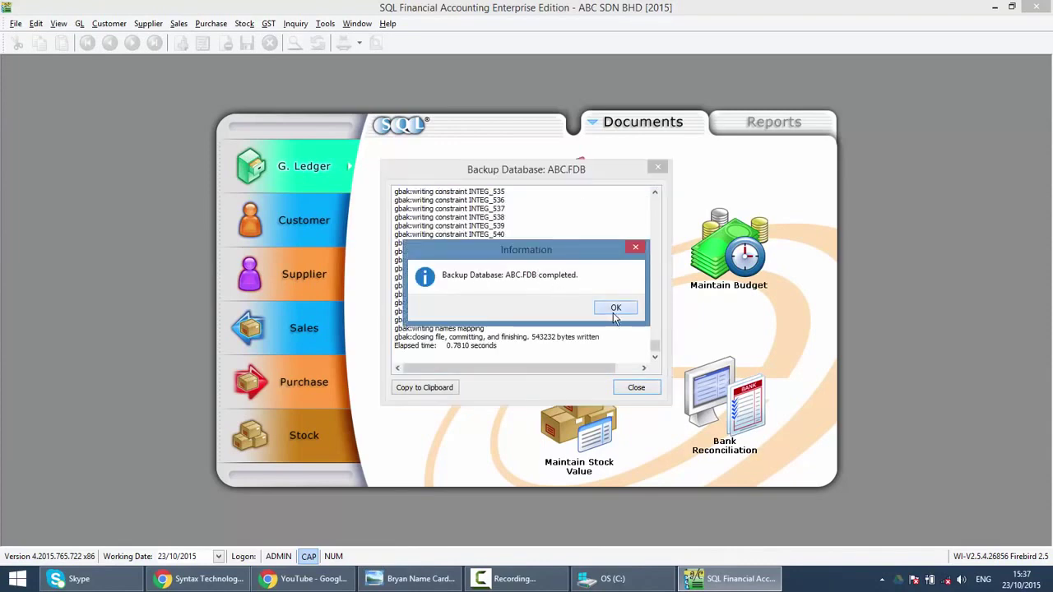
click(613, 311)
click(625, 387)
click(613, 578)
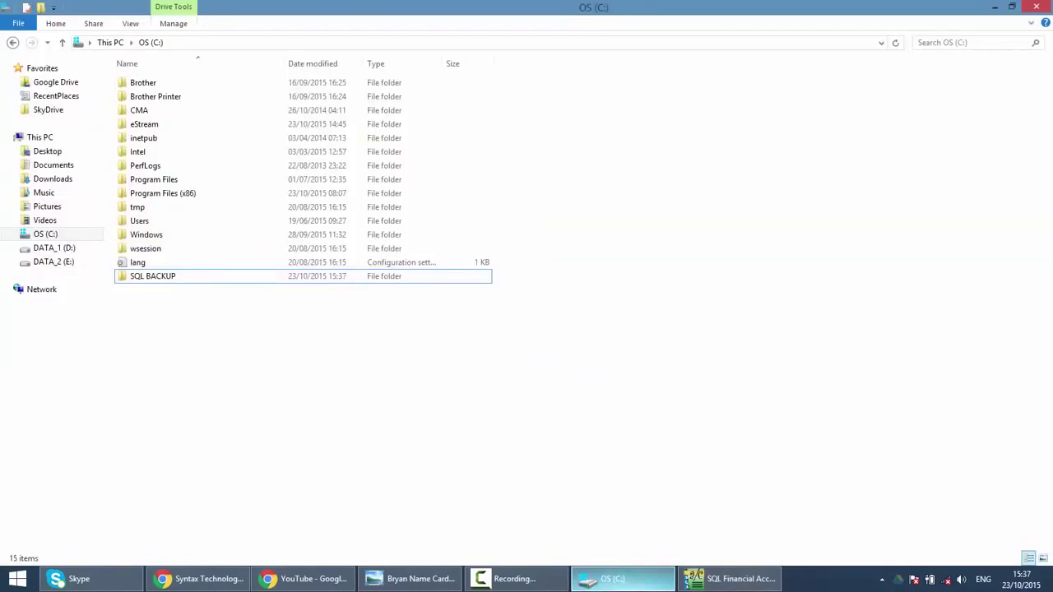
double_click(145, 277)
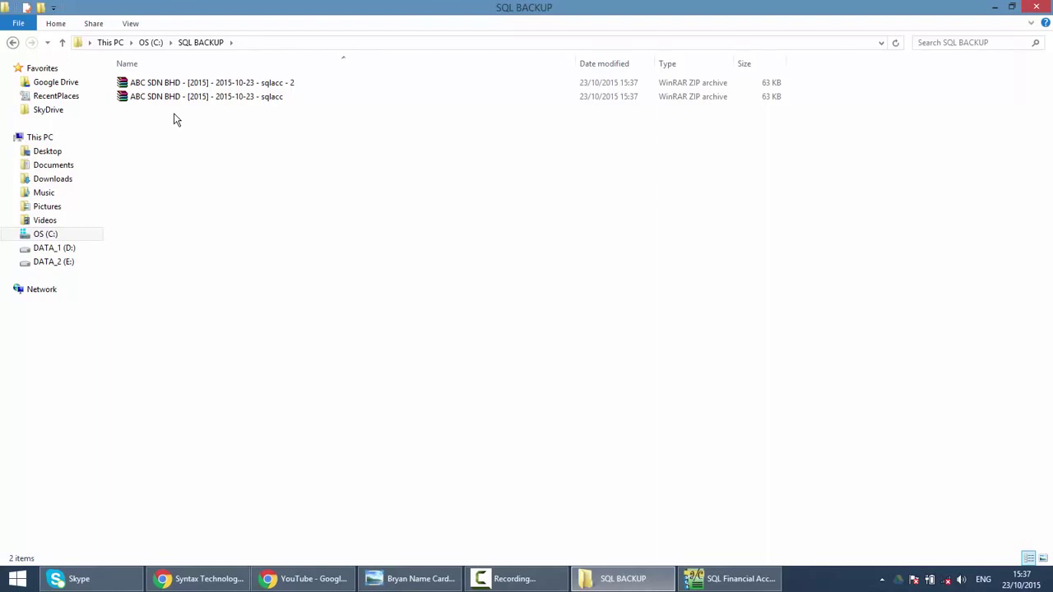
click(263, 84)
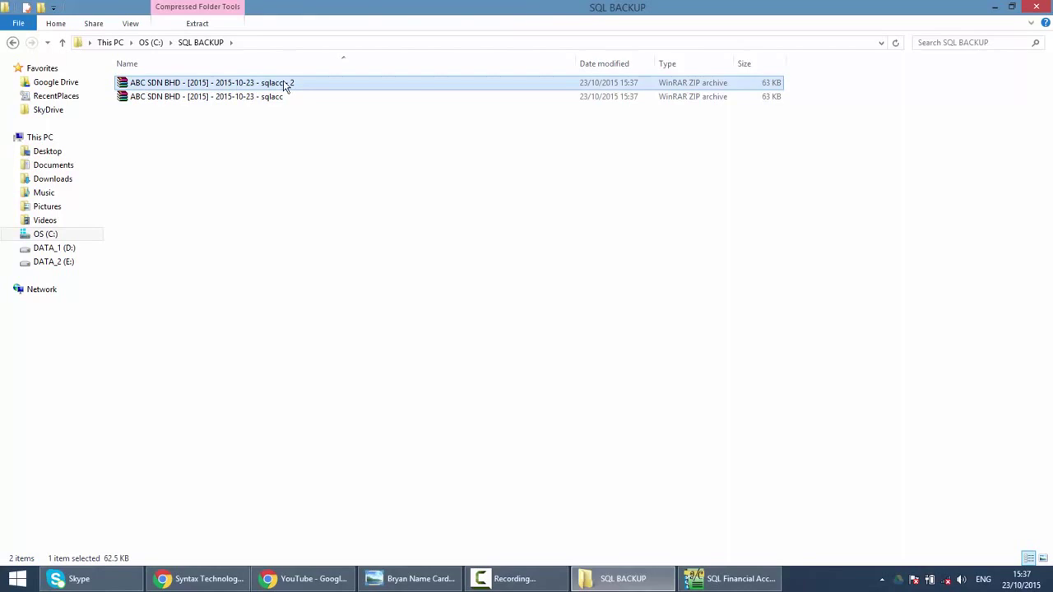
click(289, 172)
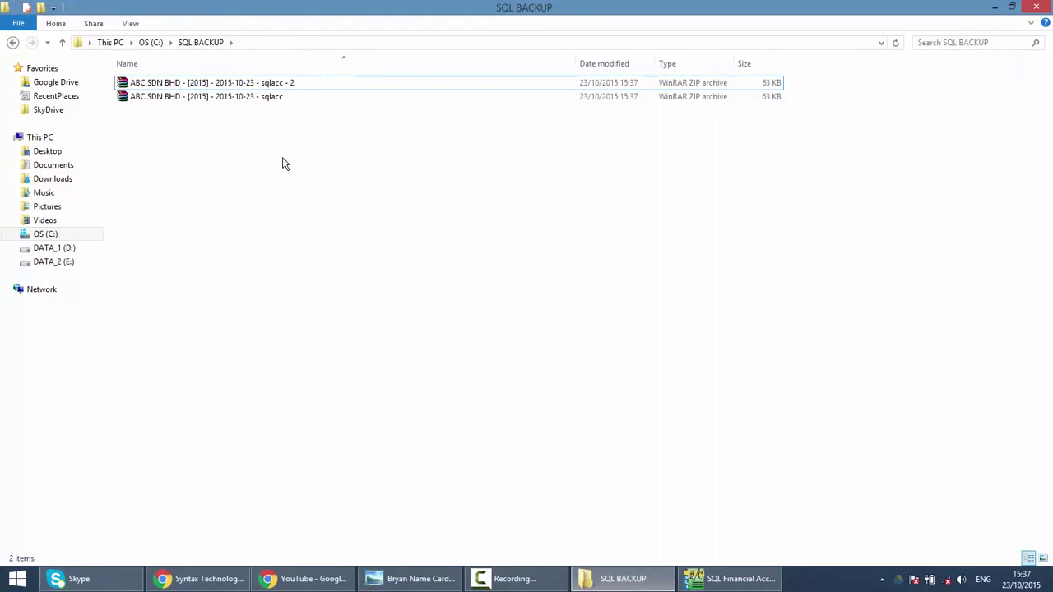
click(29, 238)
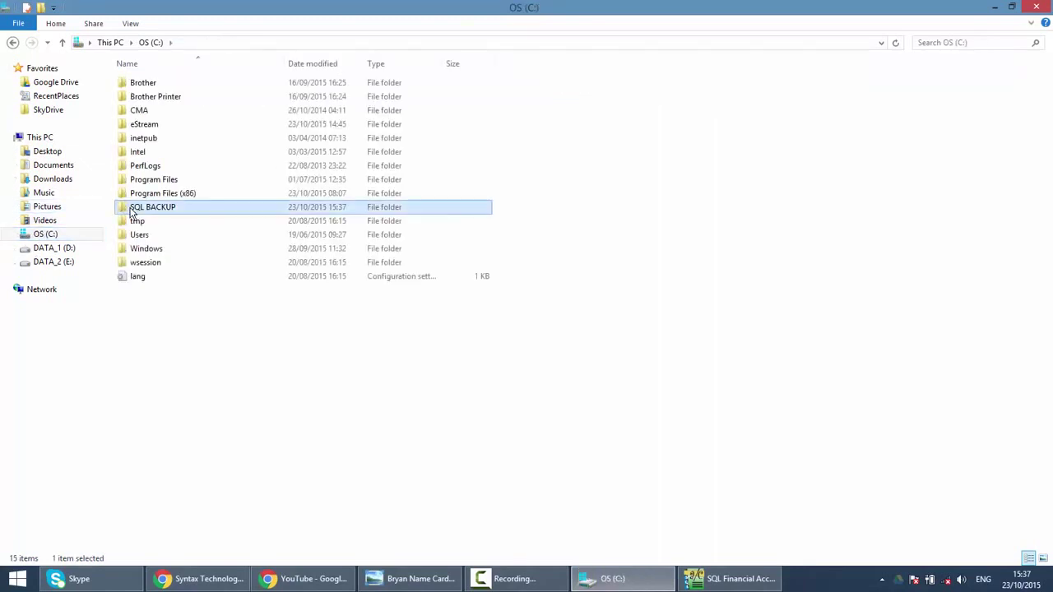
right_click(131, 211)
mouse_move(310, 445)
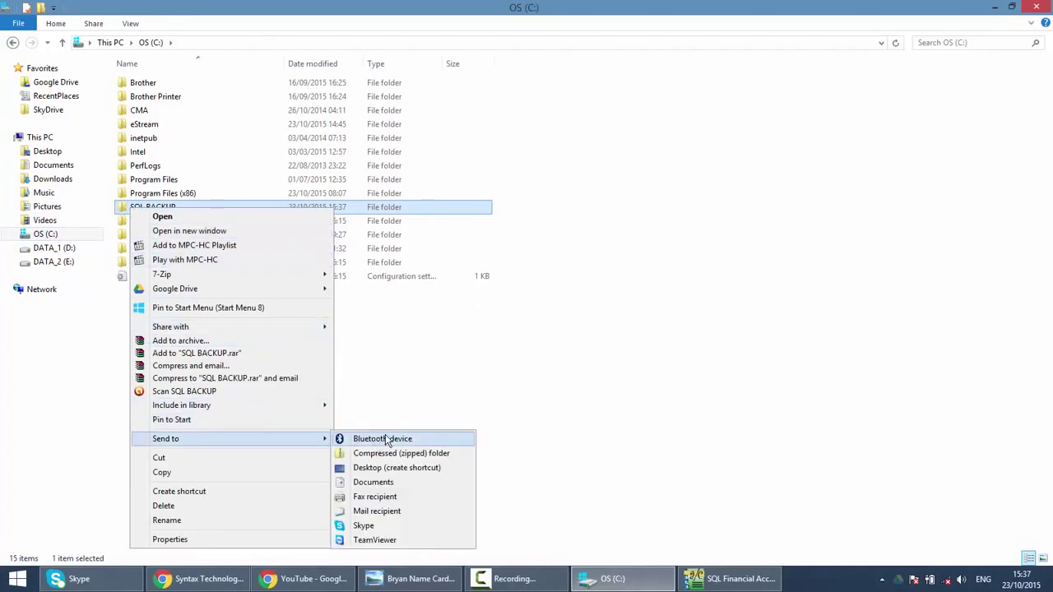
click(473, 316)
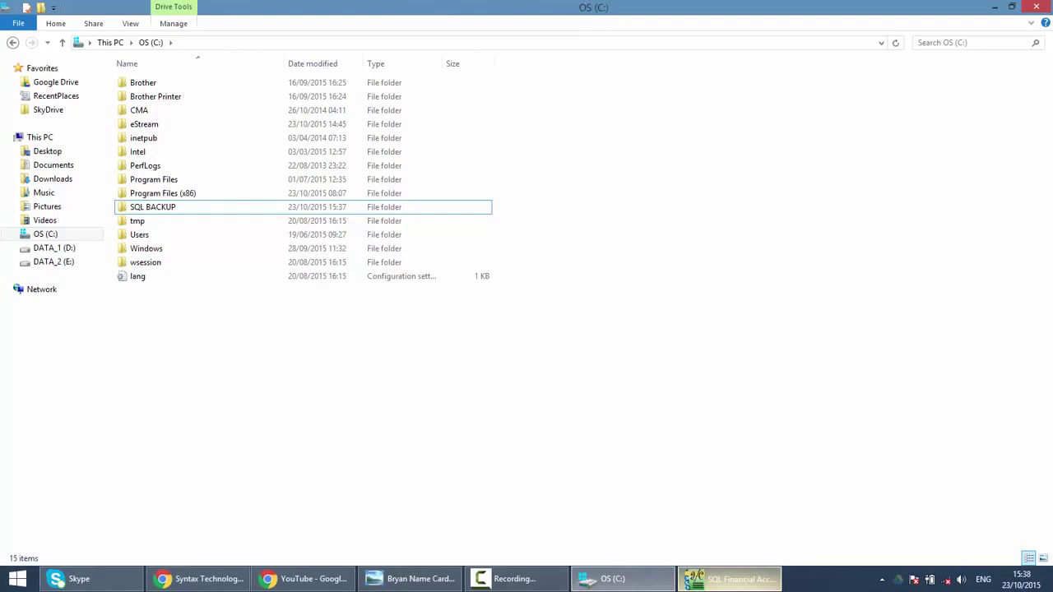
Step: Log off and pick the 2015-10-23 ABC SDN BHD backup as the restore source
click(700, 579)
click(16, 23)
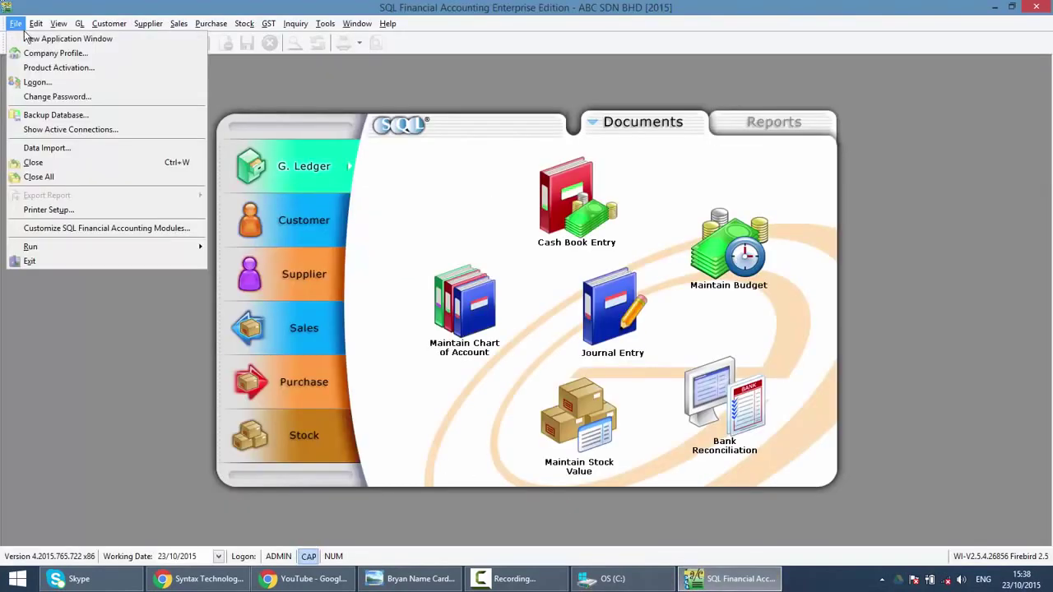
click(29, 84)
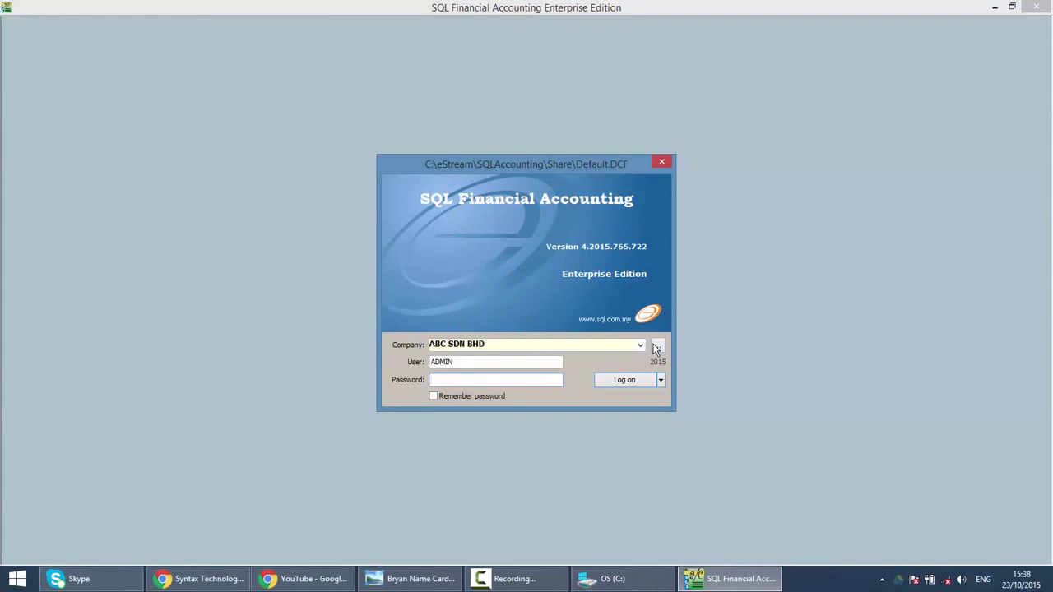
click(658, 347)
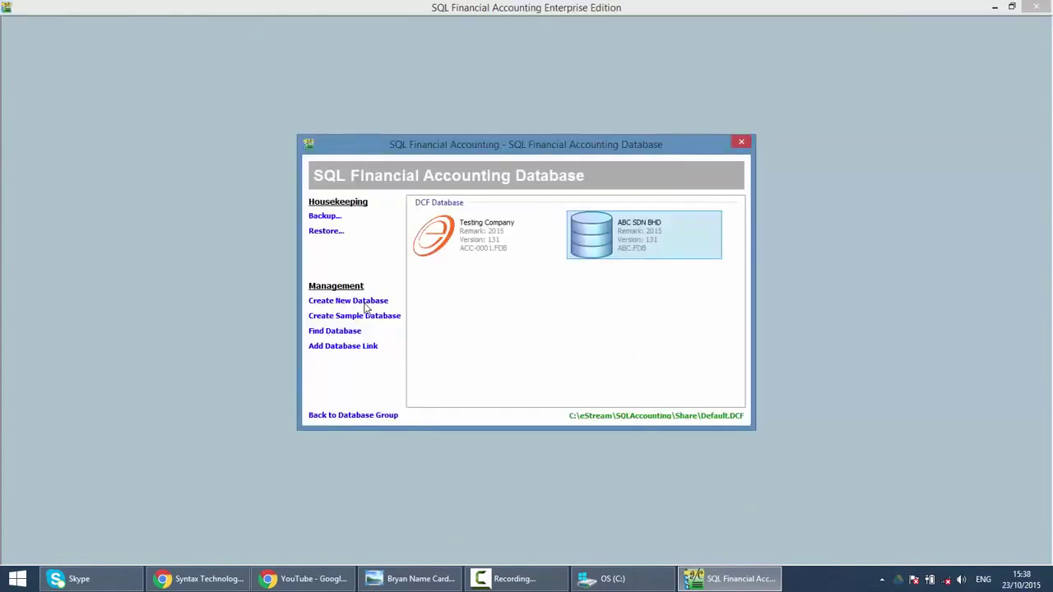
click(329, 234)
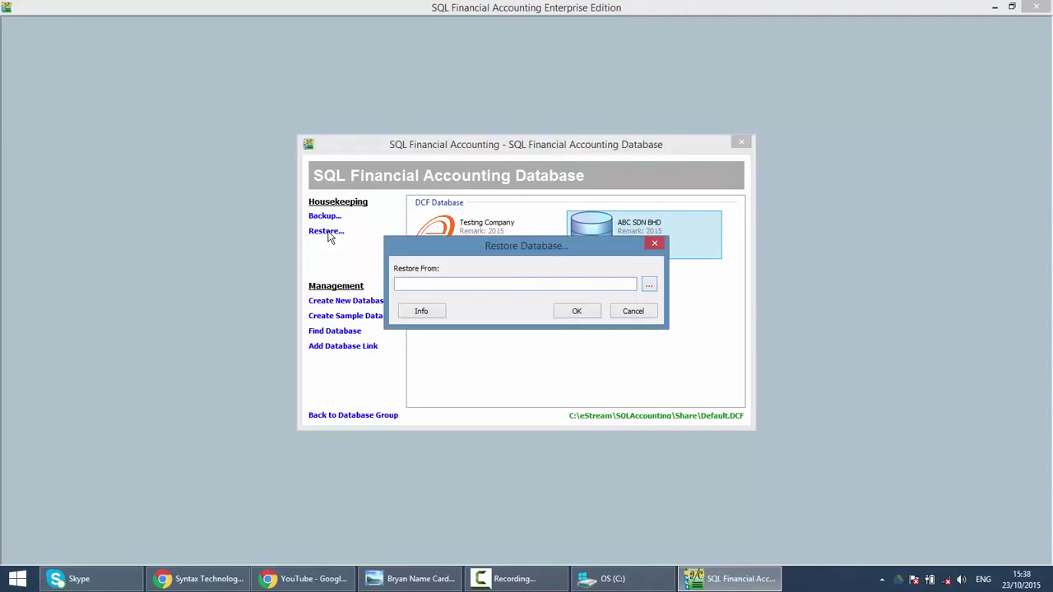
click(648, 286)
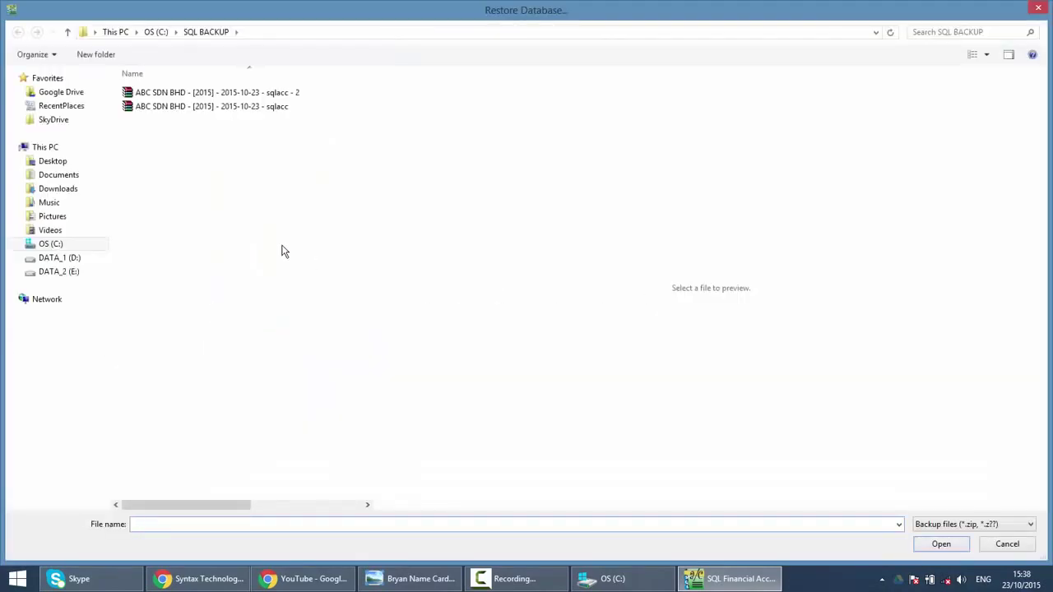
click(203, 107)
double_click(209, 109)
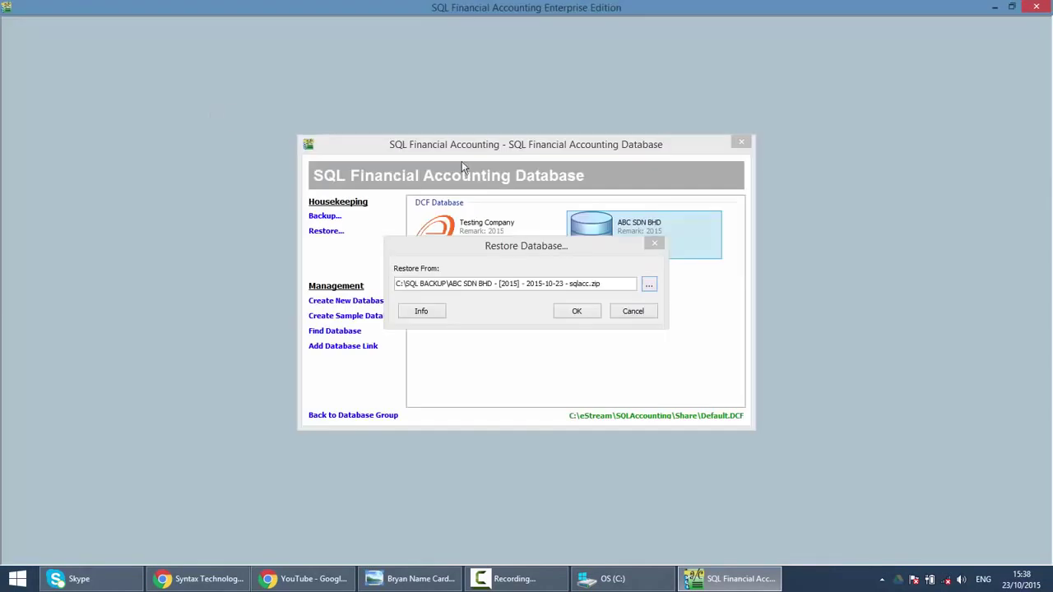
click(571, 309)
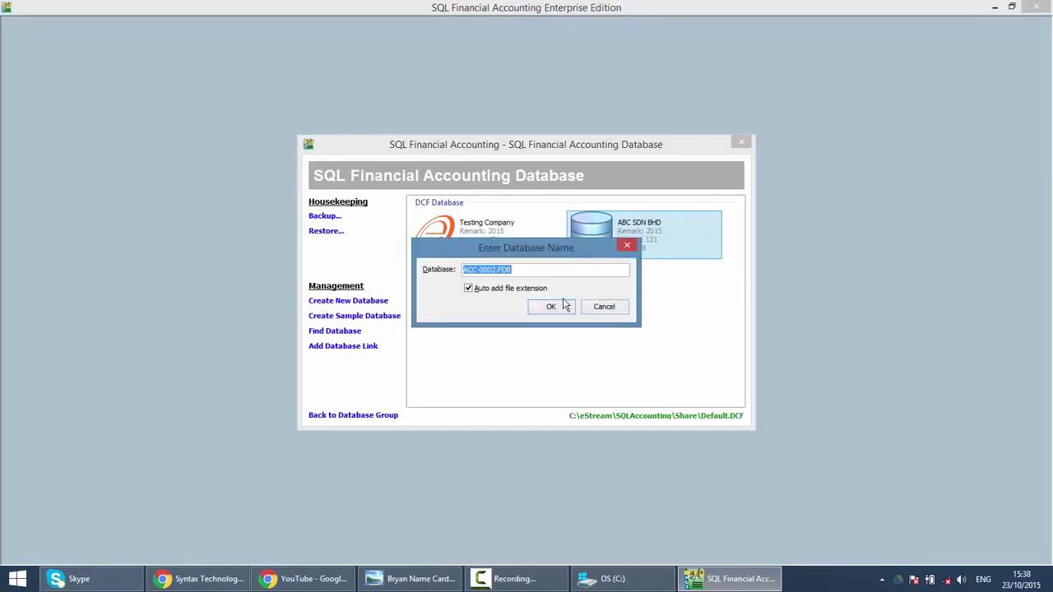
Step: Restore it under the new database name ABC20151023.FDB and close the restore log
click(495, 269)
drag(495, 269, 377, 269)
text(ABC20151023)
click(550, 306)
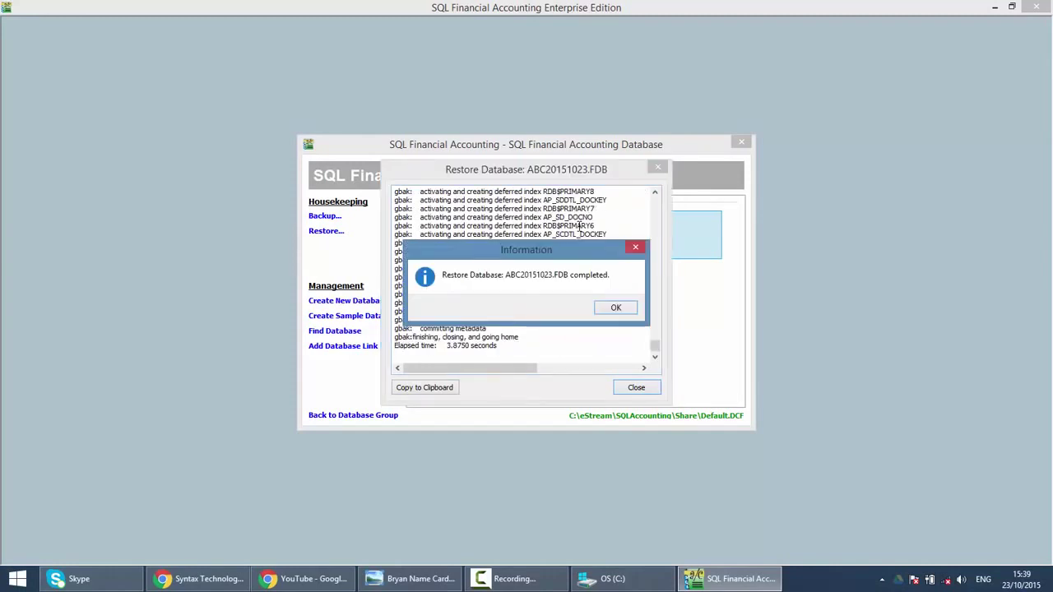
click(615, 307)
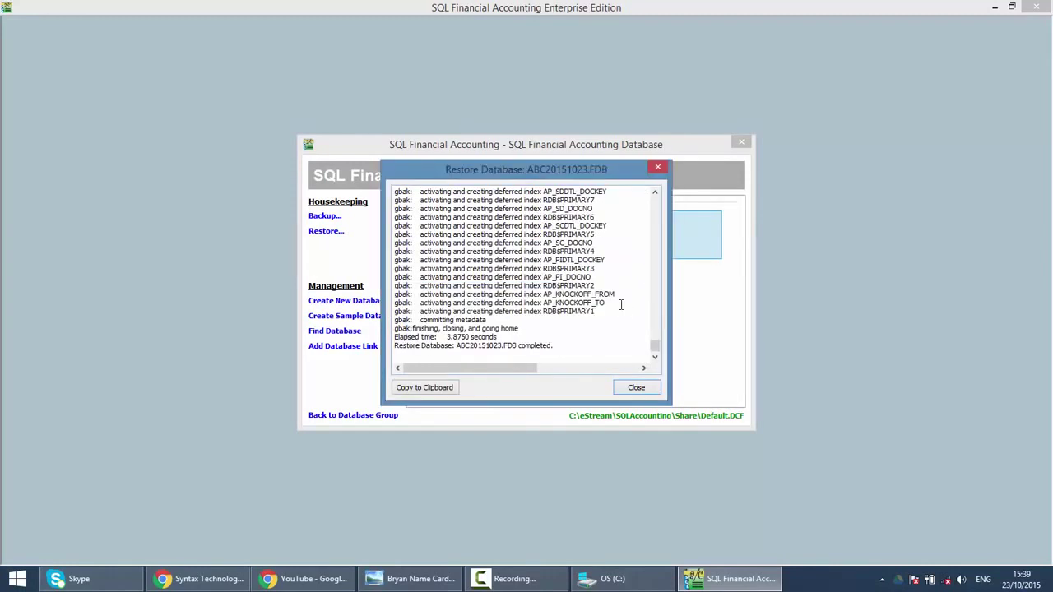
click(658, 168)
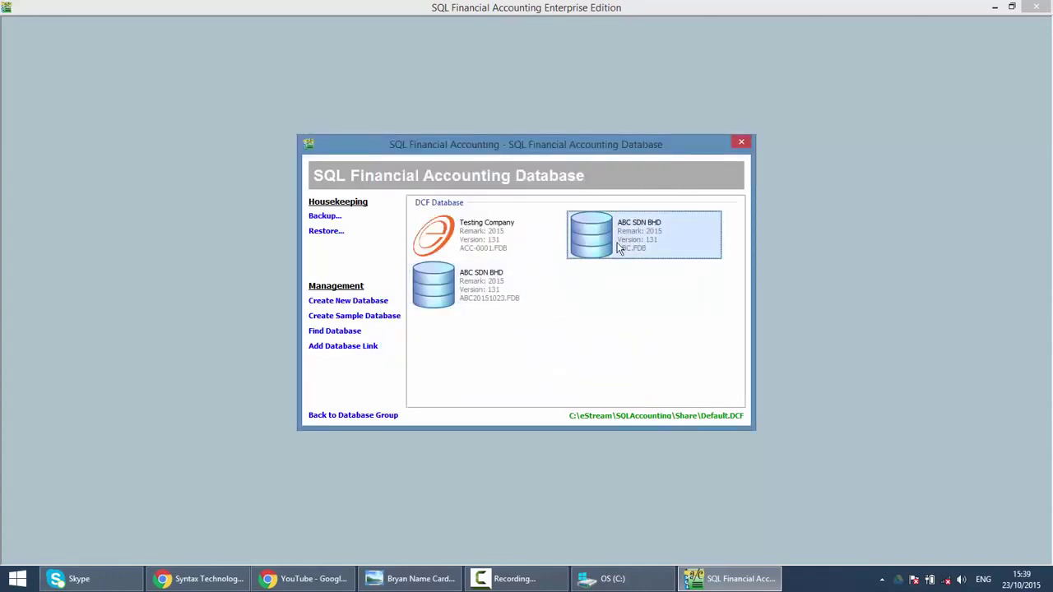
double_click(478, 292)
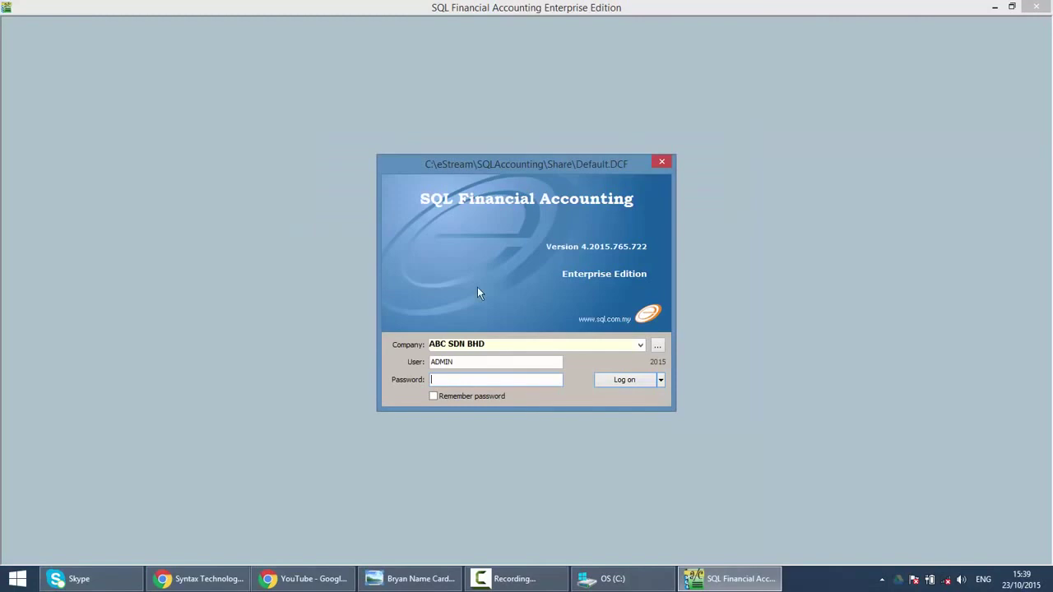
click(641, 345)
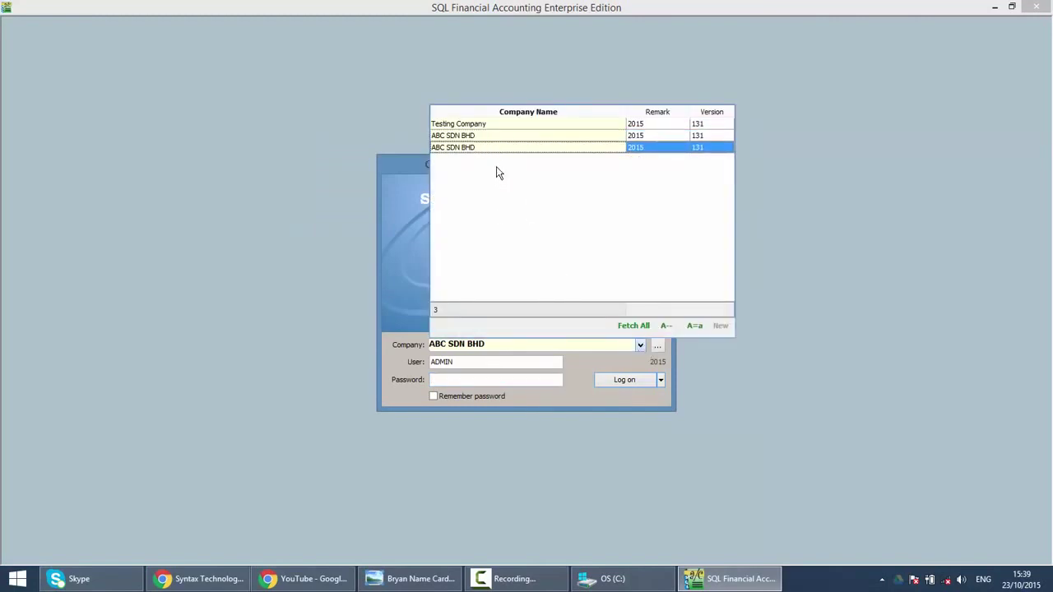
click(412, 289)
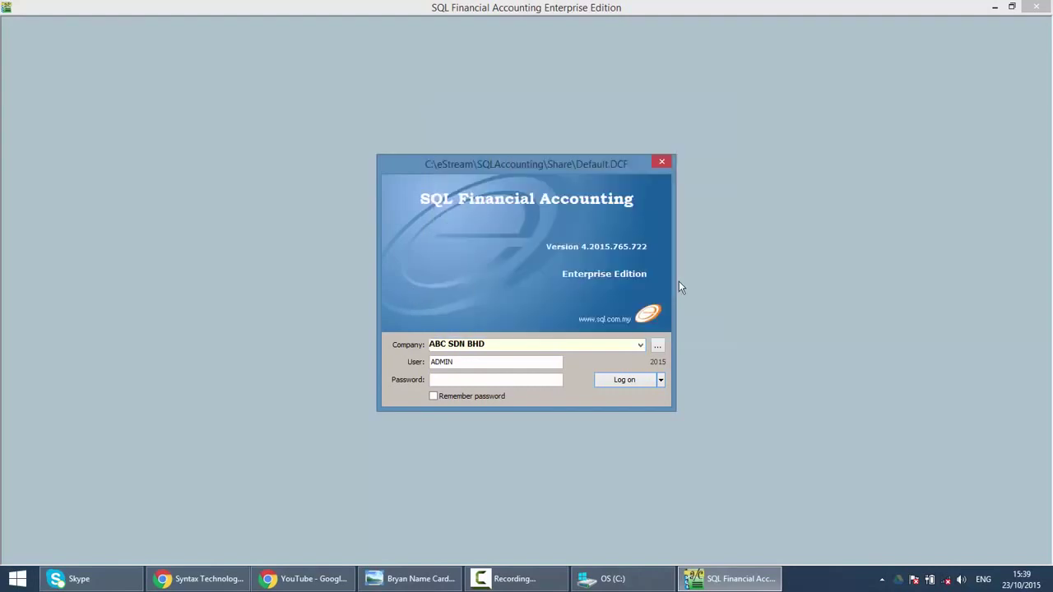
click(657, 349)
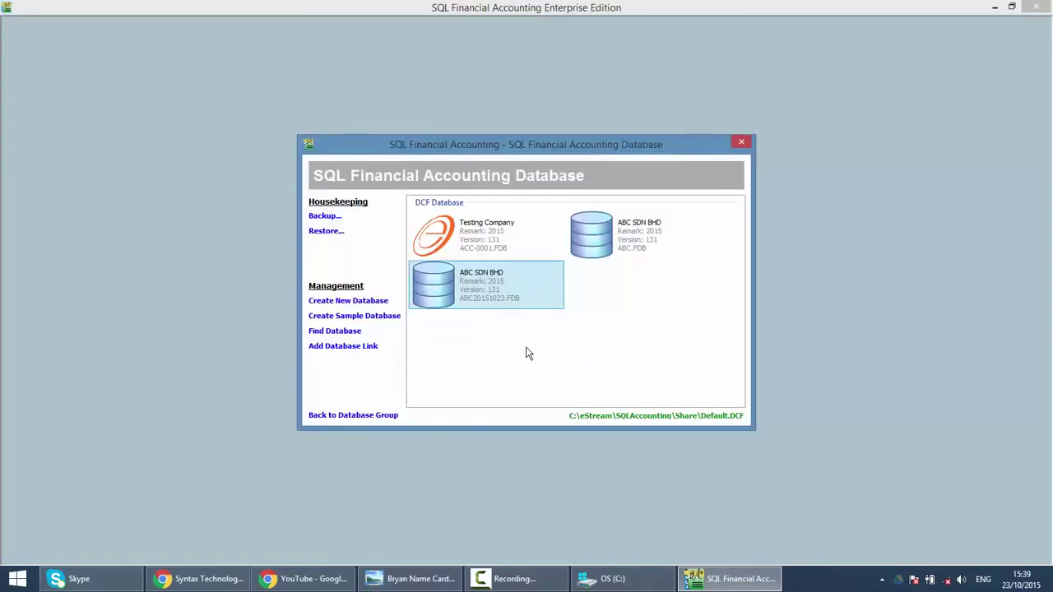
click(528, 353)
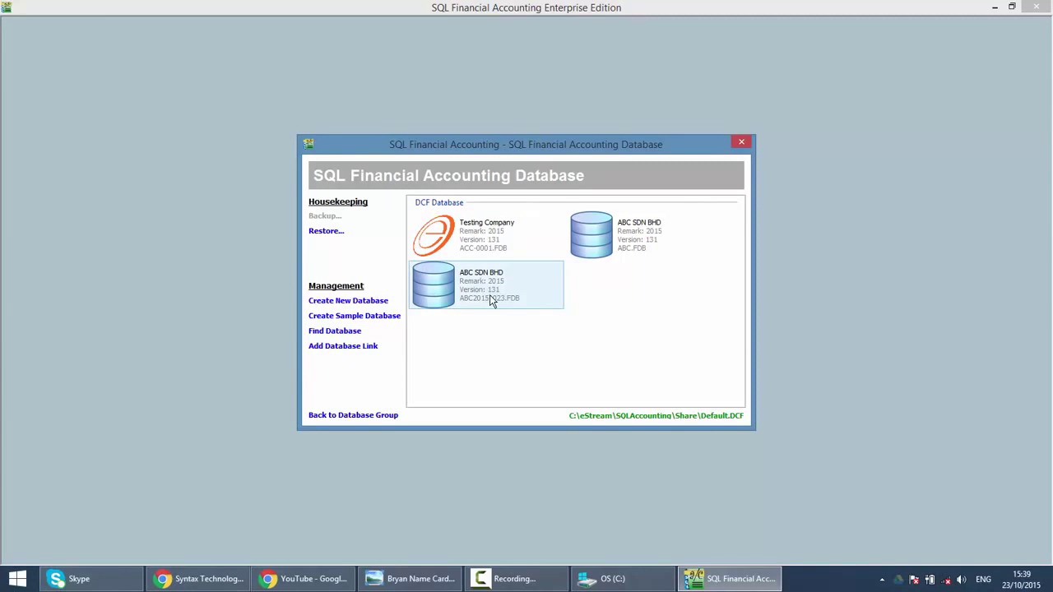
Step: Drop the ABC.FDB database link and verify only Testing Company and ABC SDN BHD remain
right_click(609, 241)
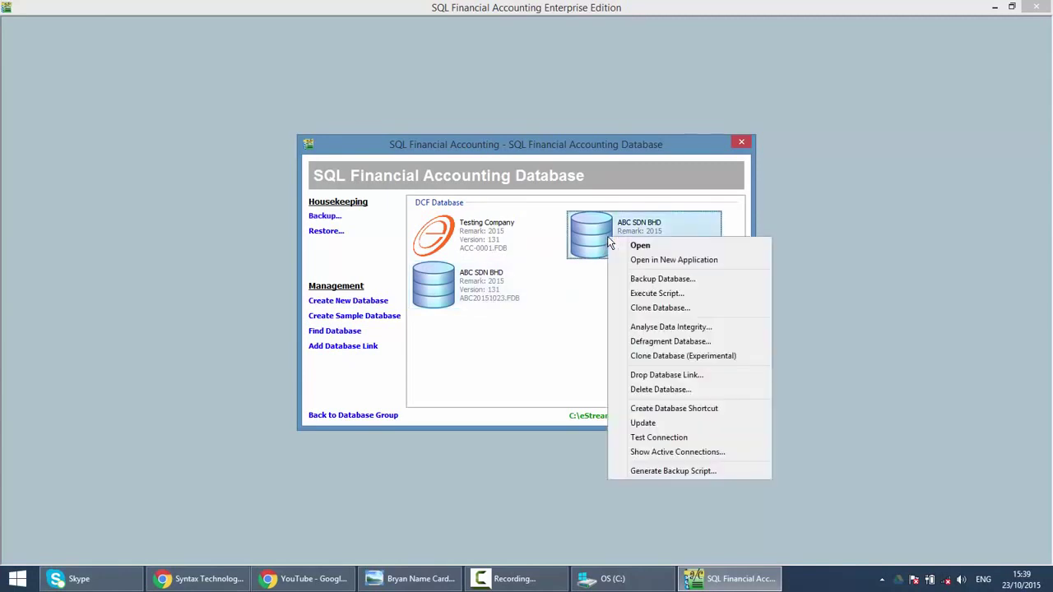
click(663, 374)
click(566, 308)
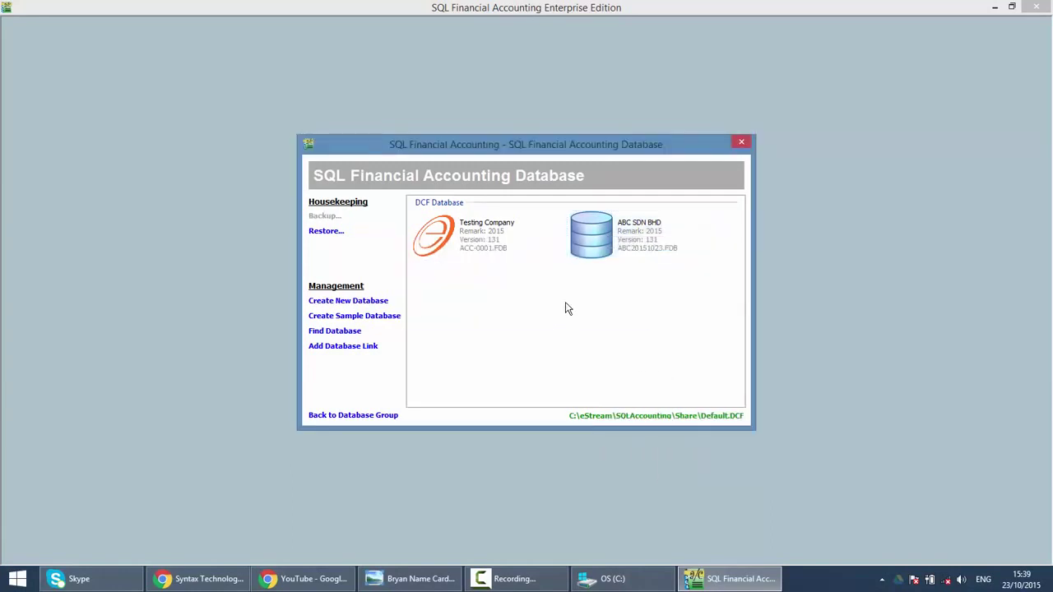
double_click(620, 241)
click(640, 345)
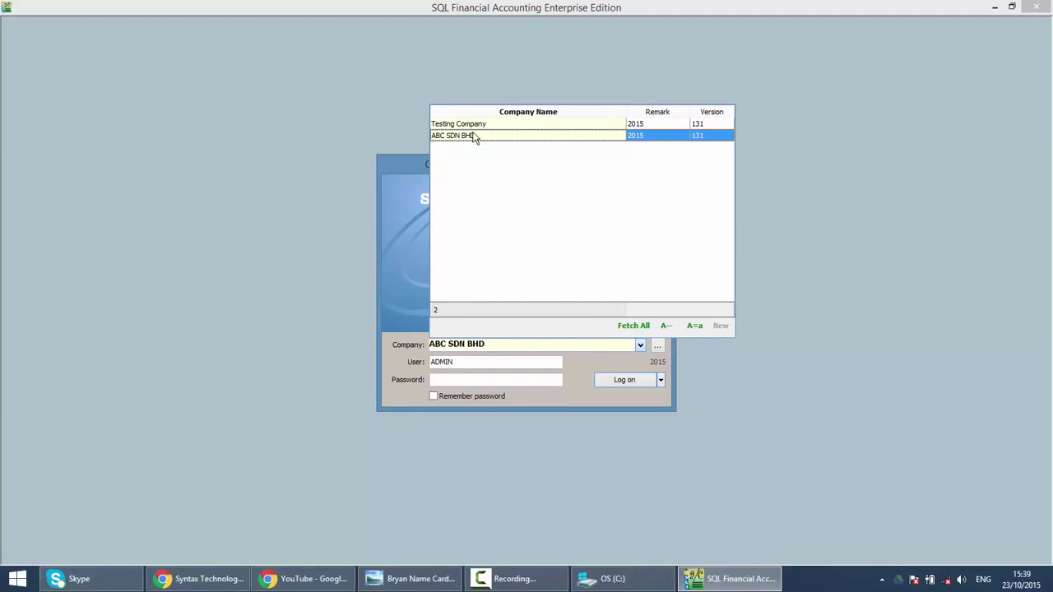
click(403, 261)
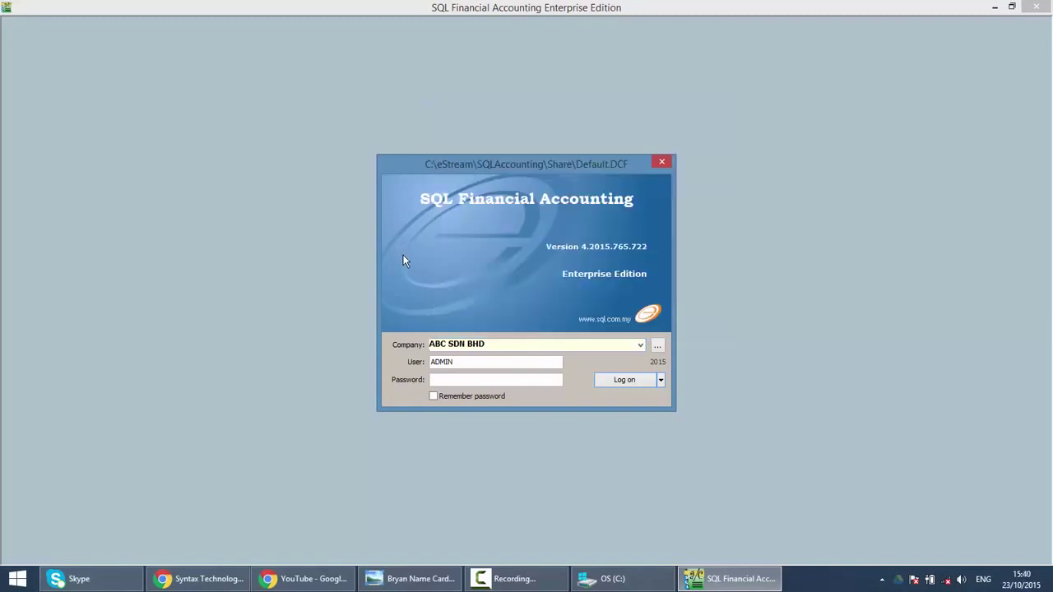